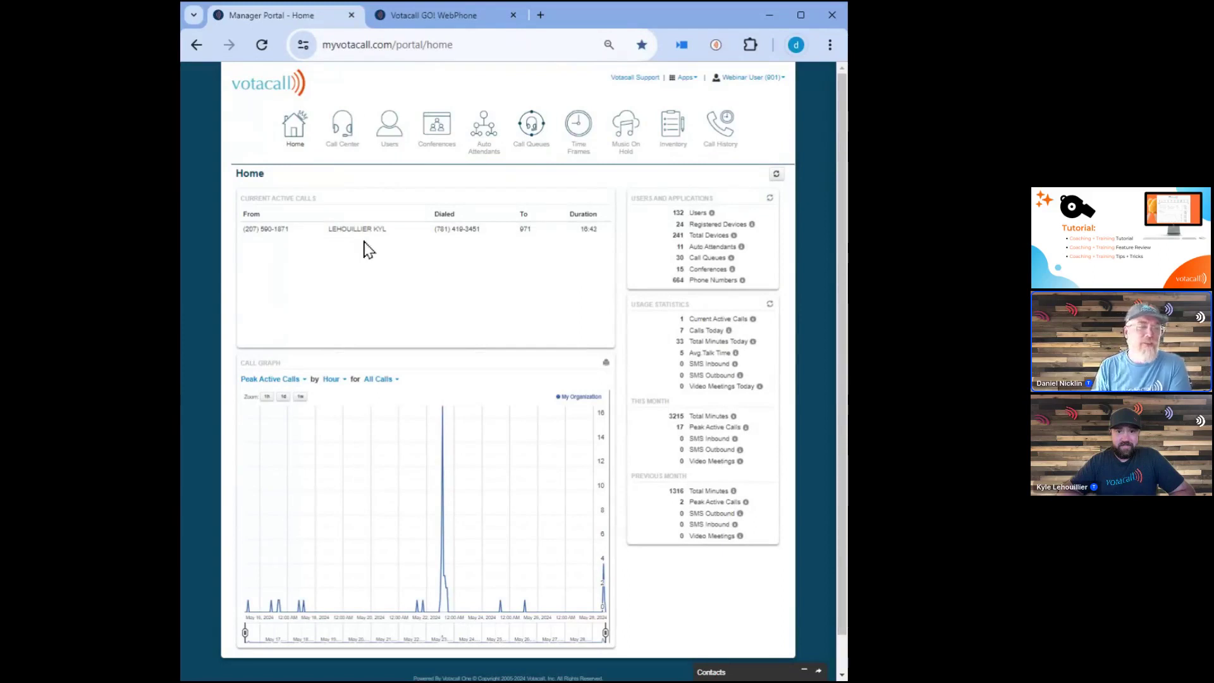
Step: Open the Call Center overview, inspect the active calls of the Customer Service 1 queue, and close the list
{"action": "left_click", "coordinate": [345, 147]}
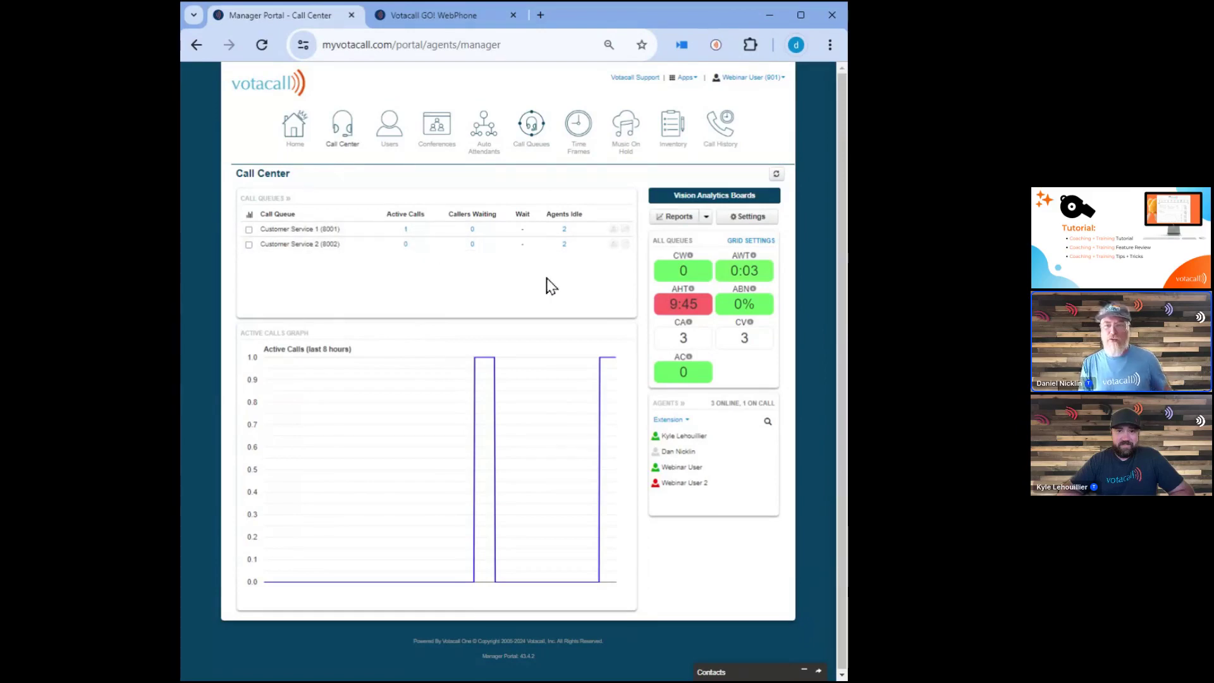
{"action": "mouse_move", "coordinate": [662, 496]}
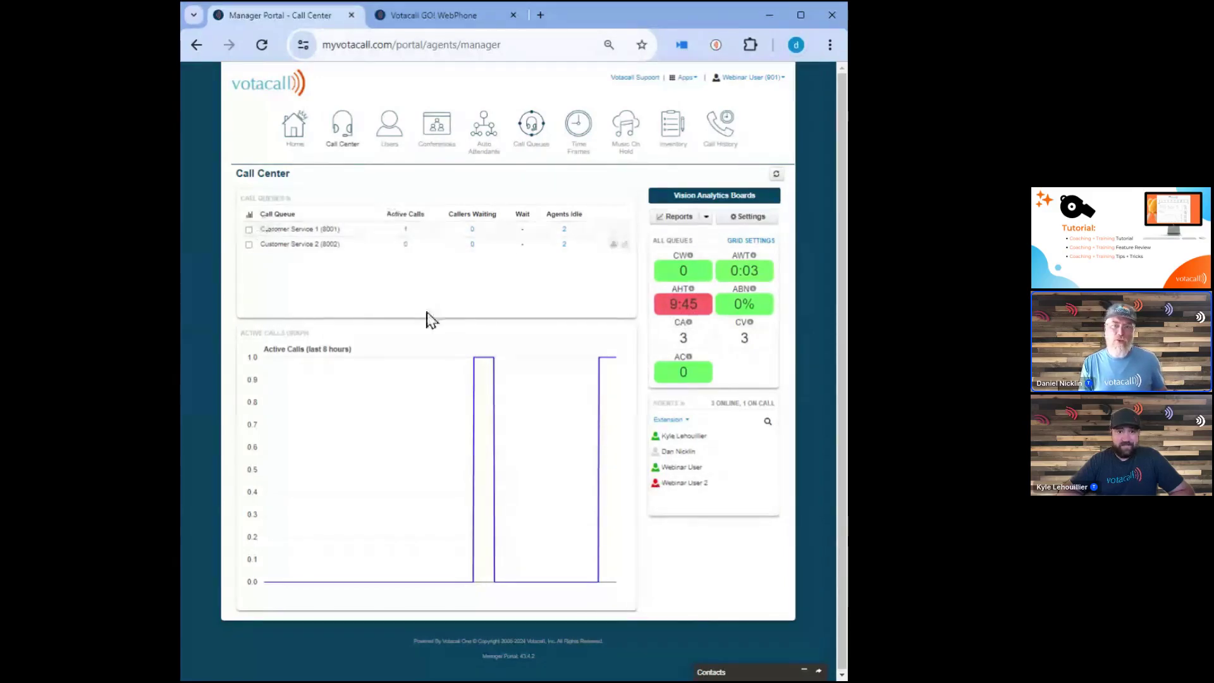
{"action": "left_click", "coordinate": [406, 231]}
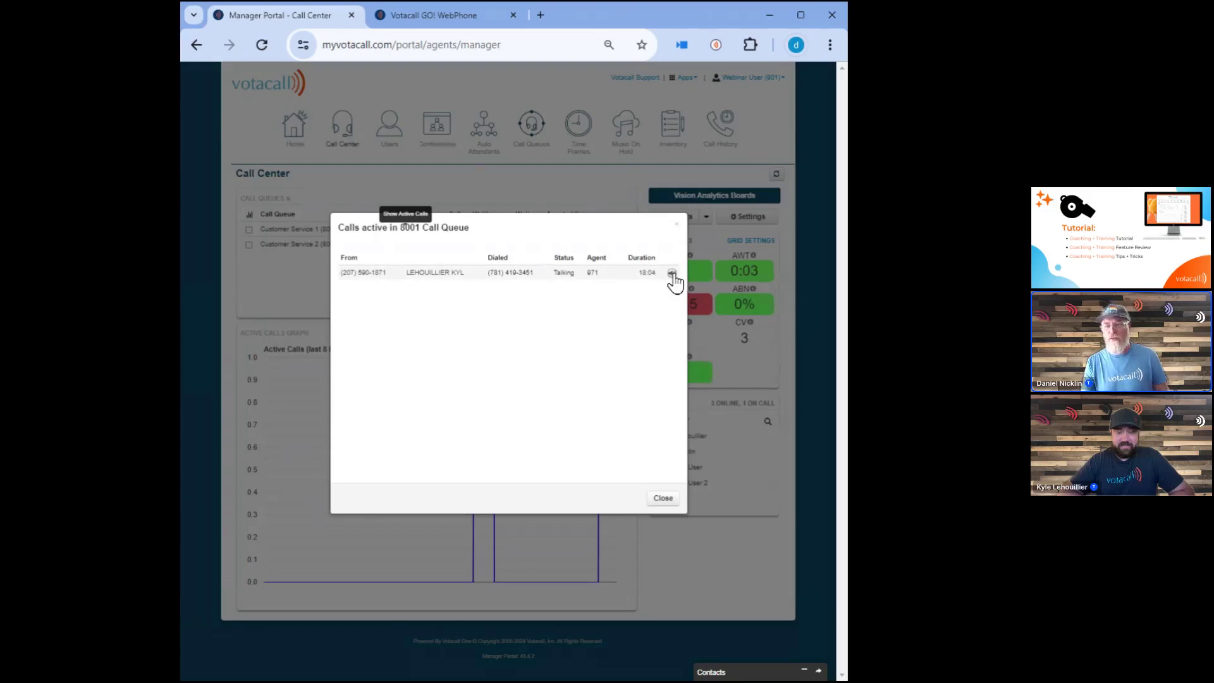
{"action": "left_click", "coordinate": [663, 498]}
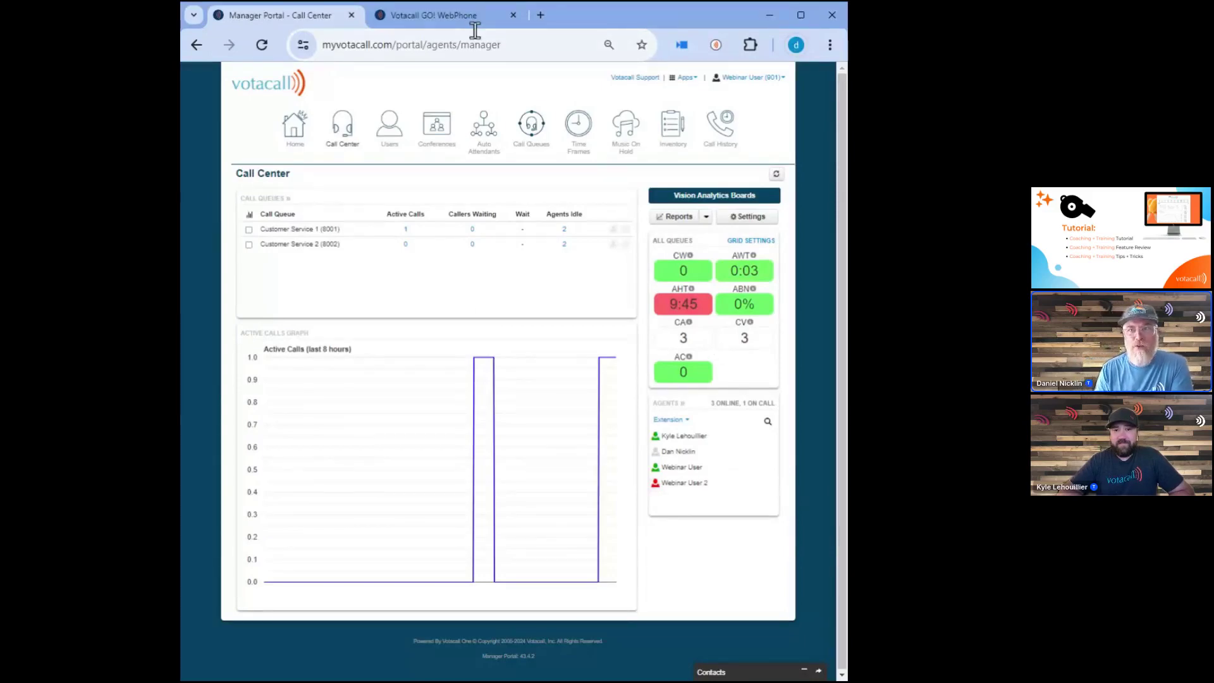
Step: Switch to the Votacall GO! WebPhone, view the dial pad for a new call, and dismiss it
{"action": "left_click", "coordinate": [450, 19]}
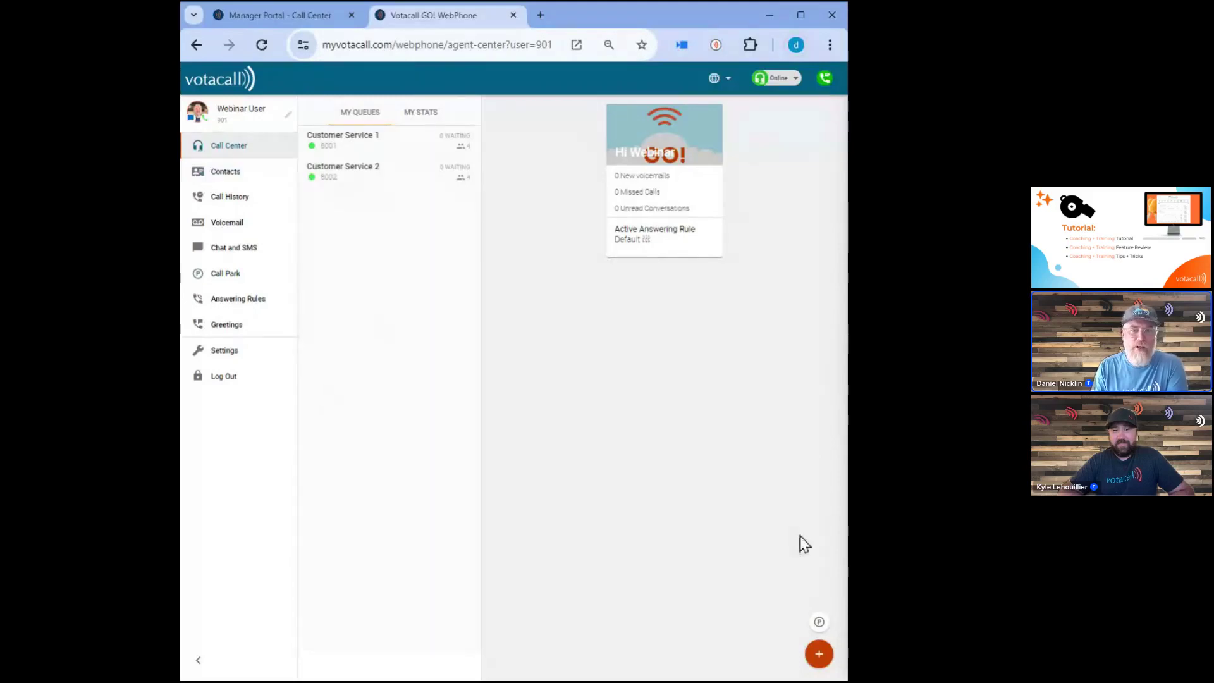
{"action": "mouse_move", "coordinate": [815, 657]}
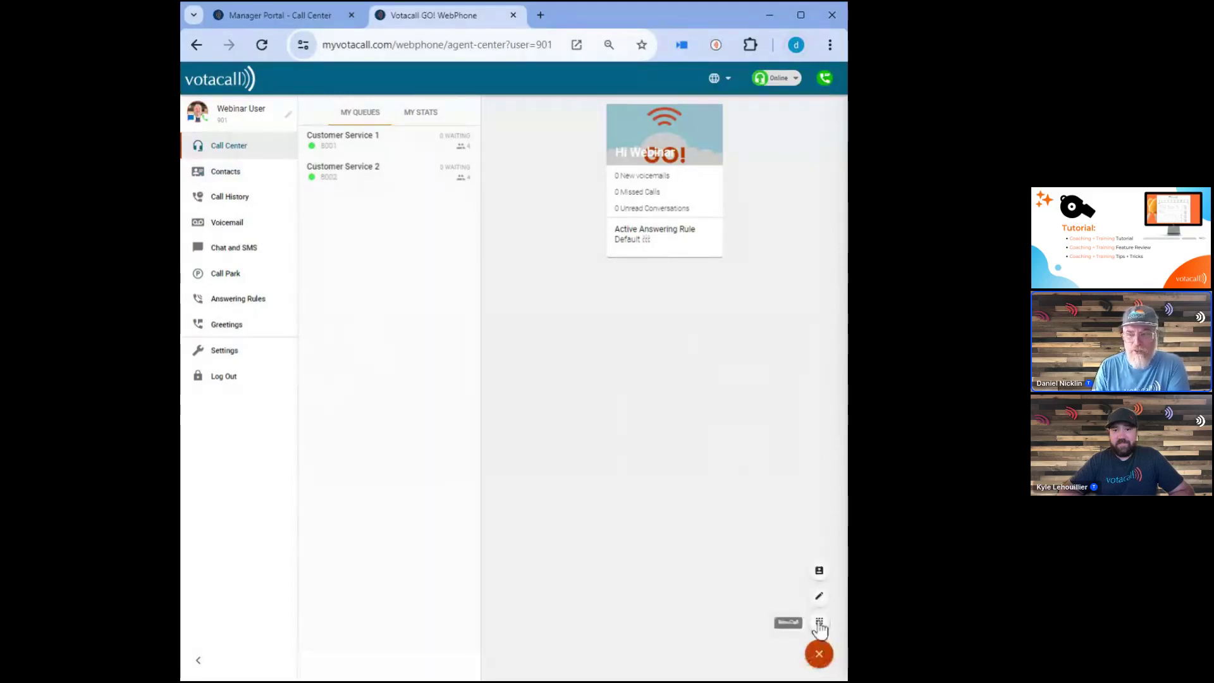
{"action": "left_click", "coordinate": [817, 623]}
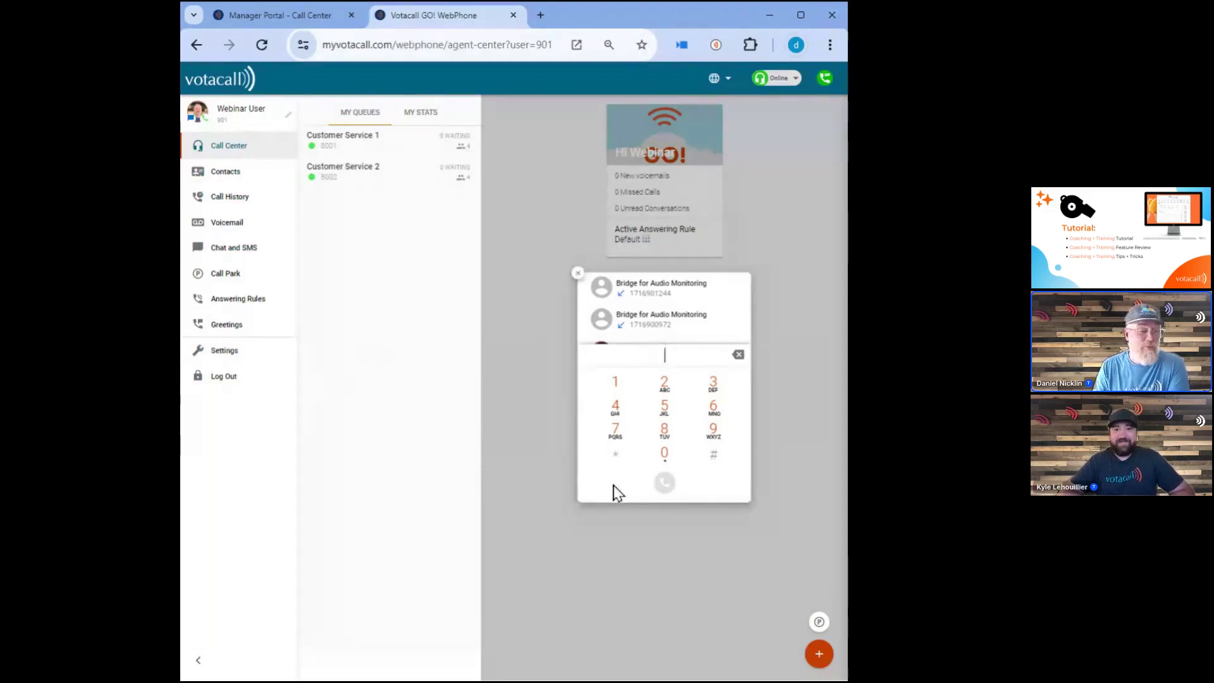
{"action": "left_click", "coordinate": [576, 273]}
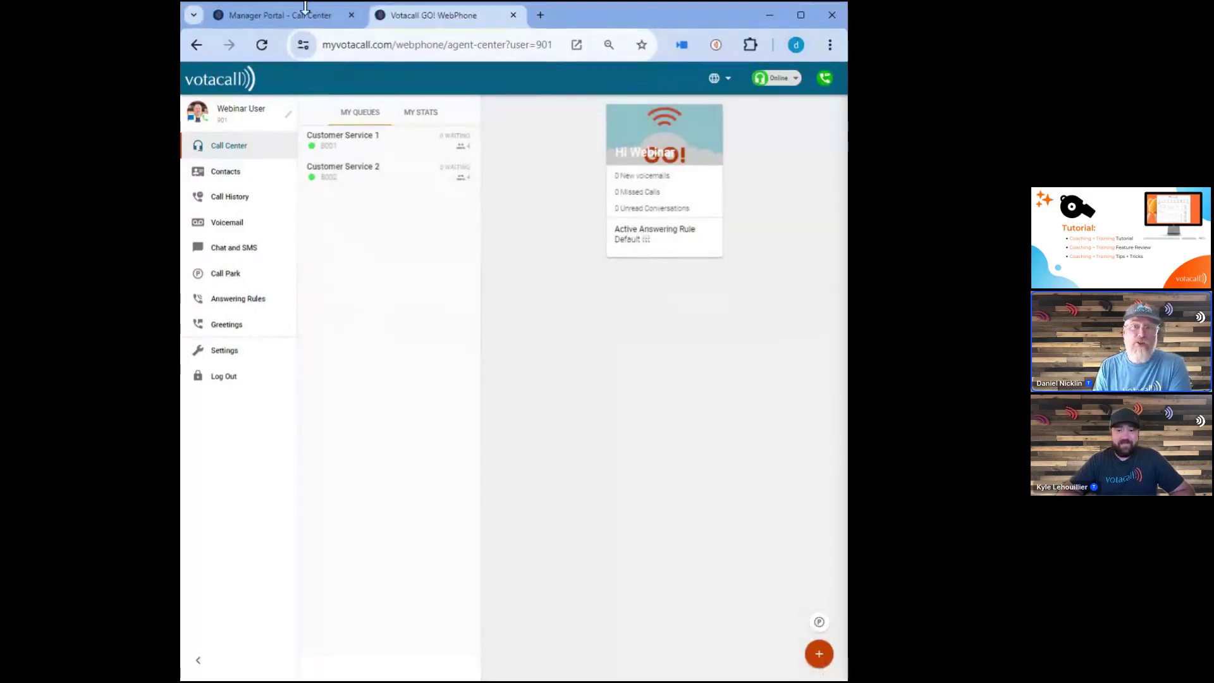
Step: In the Manager Portal, start listening to the active Customer Service 1 call and check the monitoring call in the WebPhone
{"action": "left_click", "coordinate": [270, 19]}
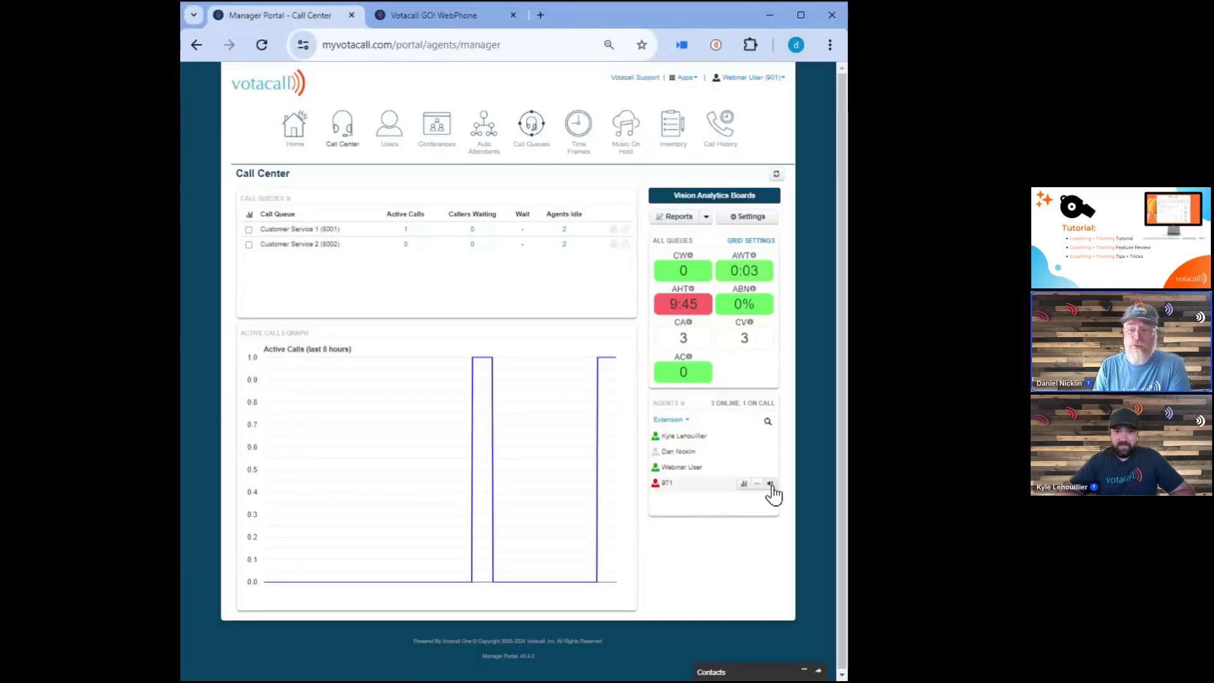
{"action": "left_click", "coordinate": [408, 232]}
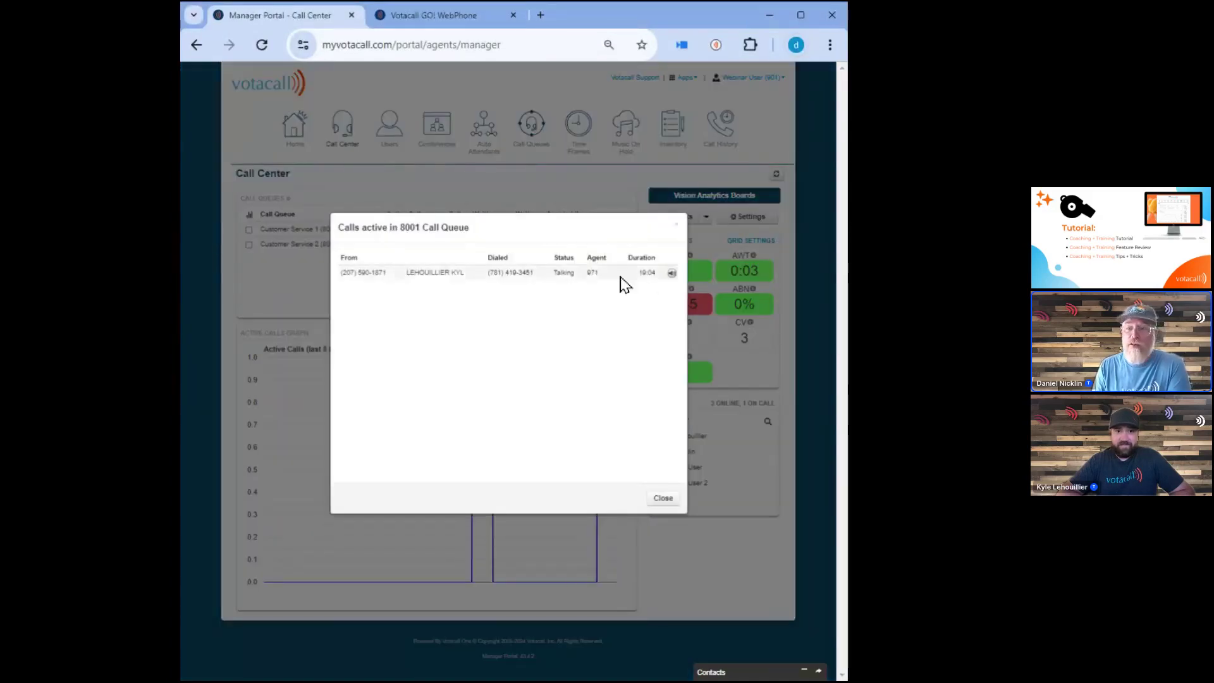
{"action": "left_click", "coordinate": [673, 278]}
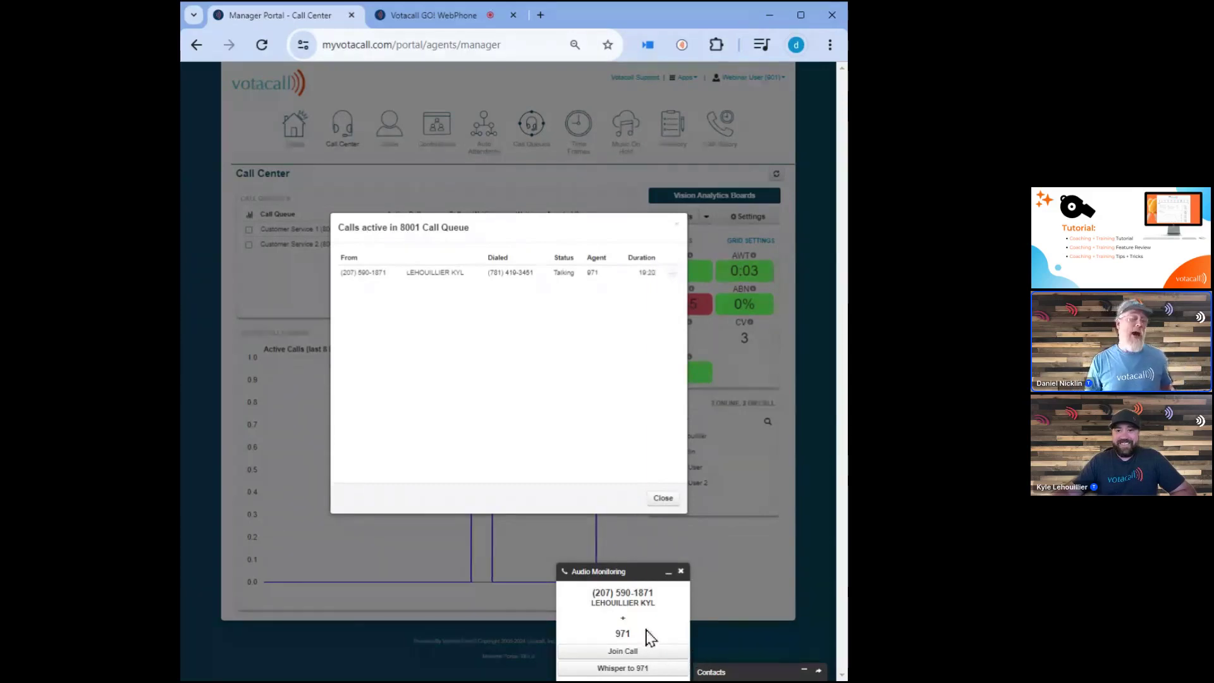
{"action": "left_click", "coordinate": [435, 10]}
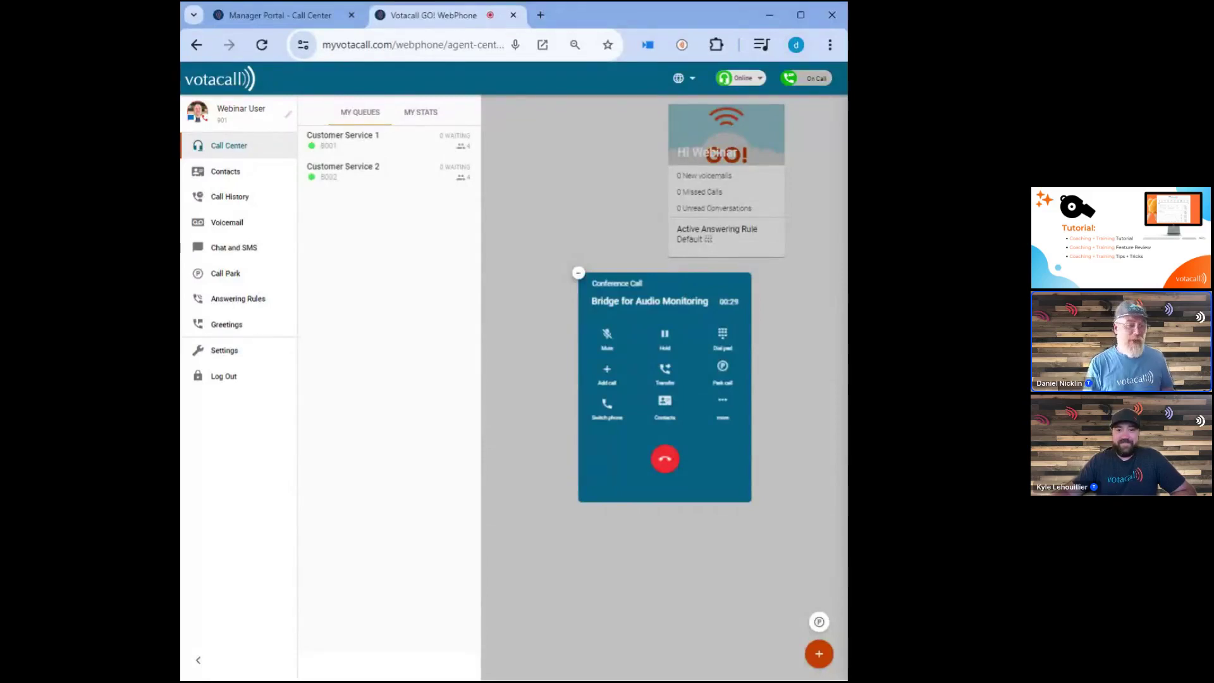
{"action": "left_click", "coordinate": [269, 19]}
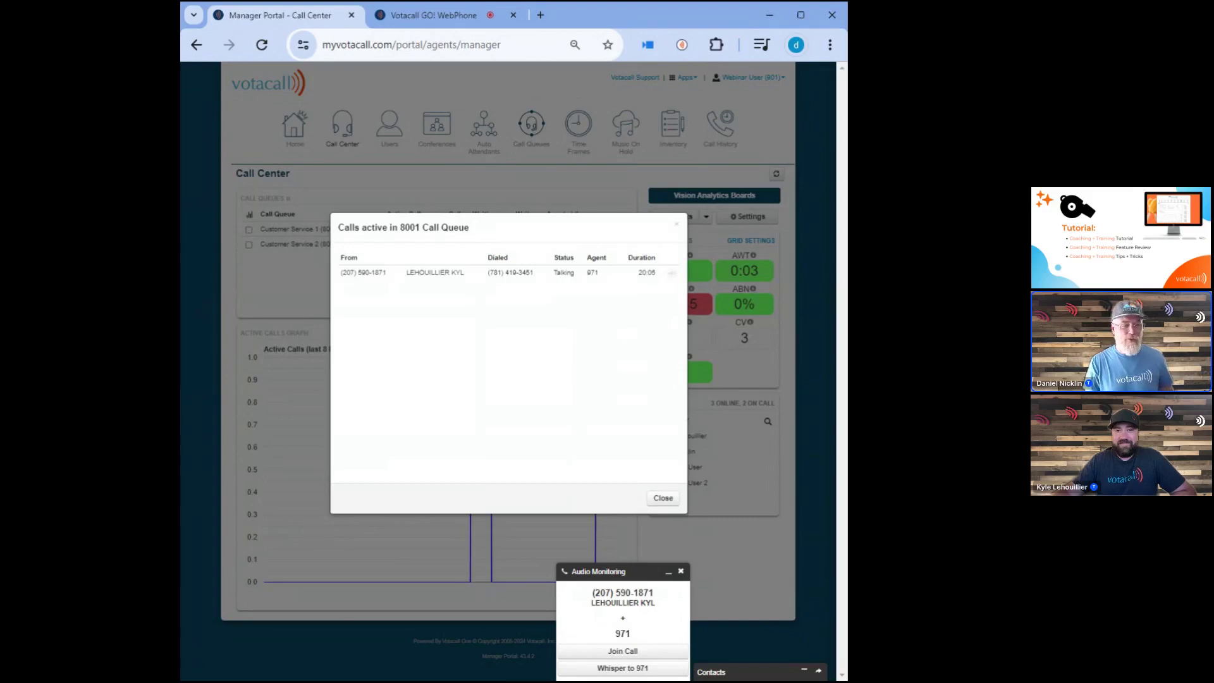
Step: Join the monitored call as a participant and switch the audio monitoring back to listen-only
{"action": "left_click", "coordinate": [621, 653]}
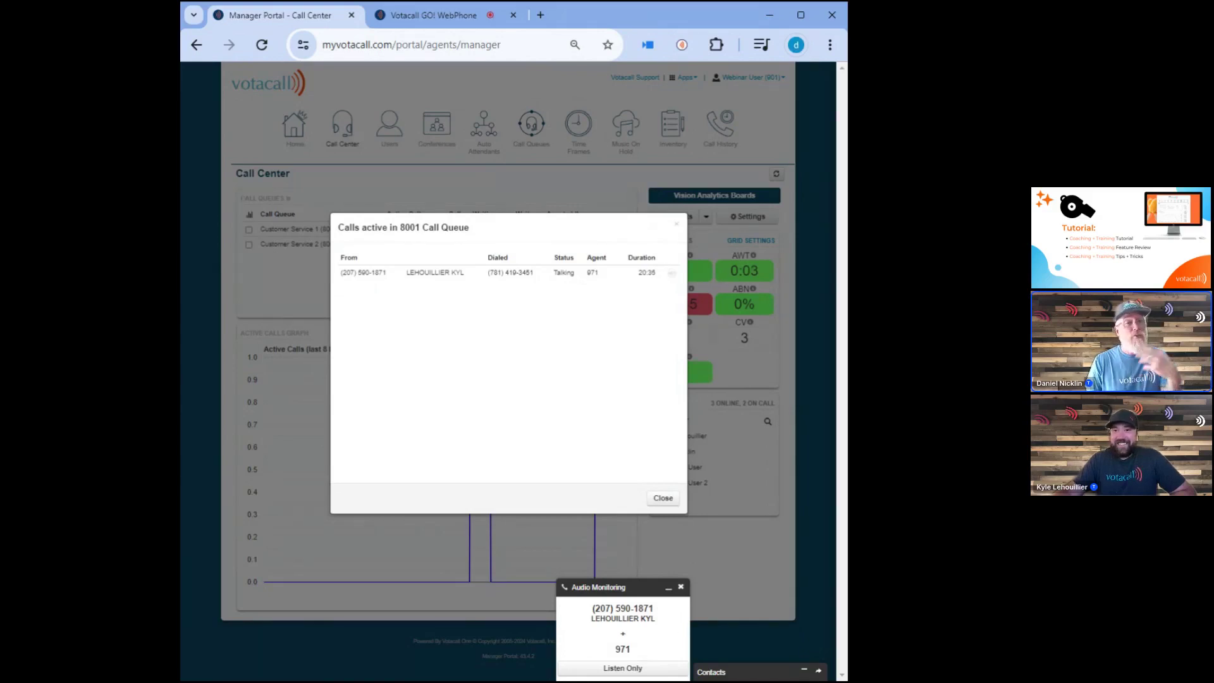
{"action": "left_click", "coordinate": [622, 669]}
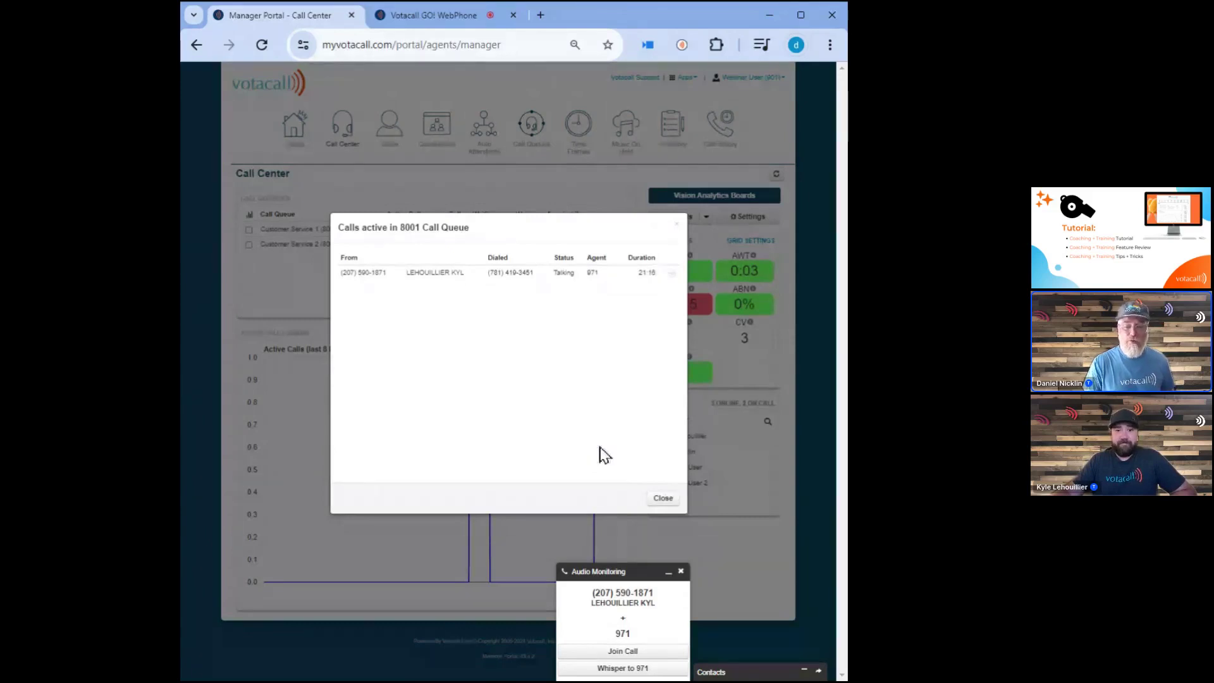
Step: End the audio monitoring call in the WebPhone and close the active calls list in the Manager Portal
{"action": "left_click", "coordinate": [442, 24]}
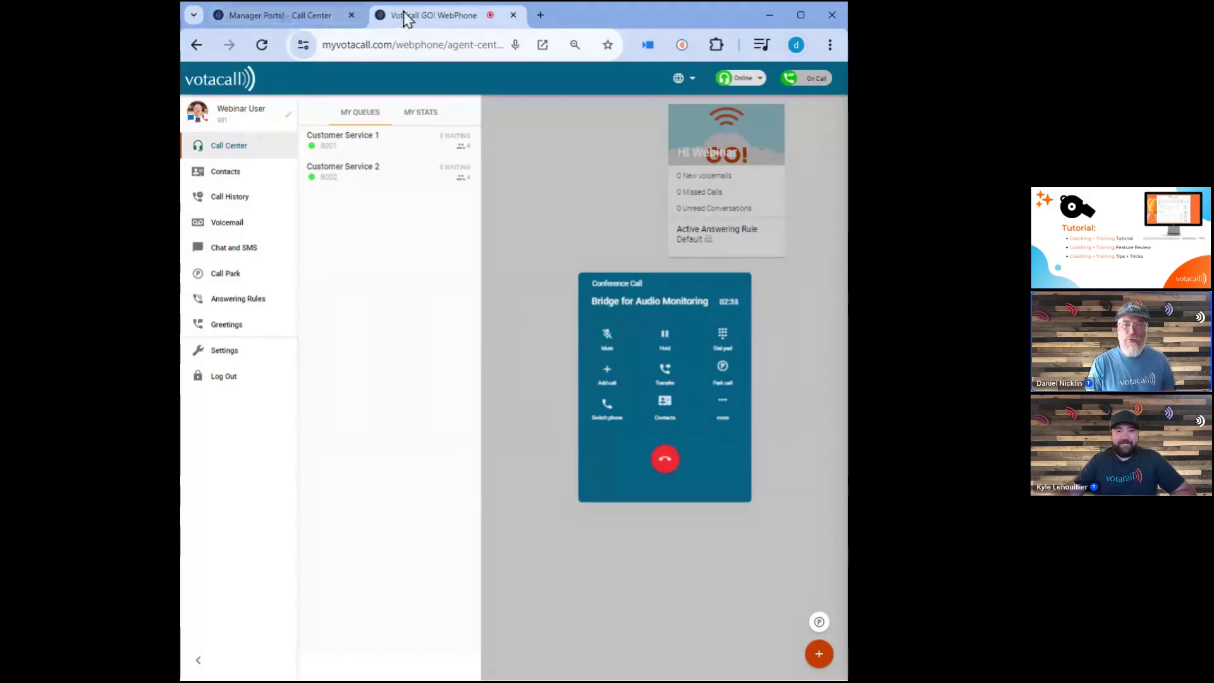
{"action": "left_click", "coordinate": [317, 14]}
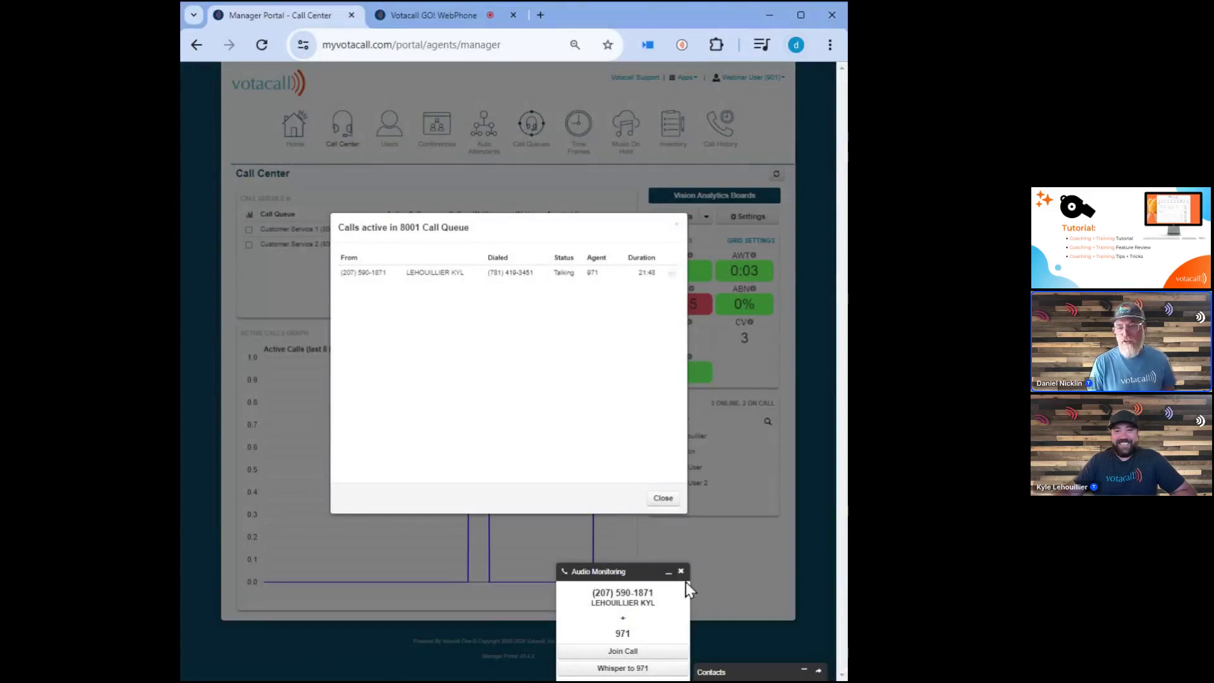
{"action": "left_click", "coordinate": [465, 17]}
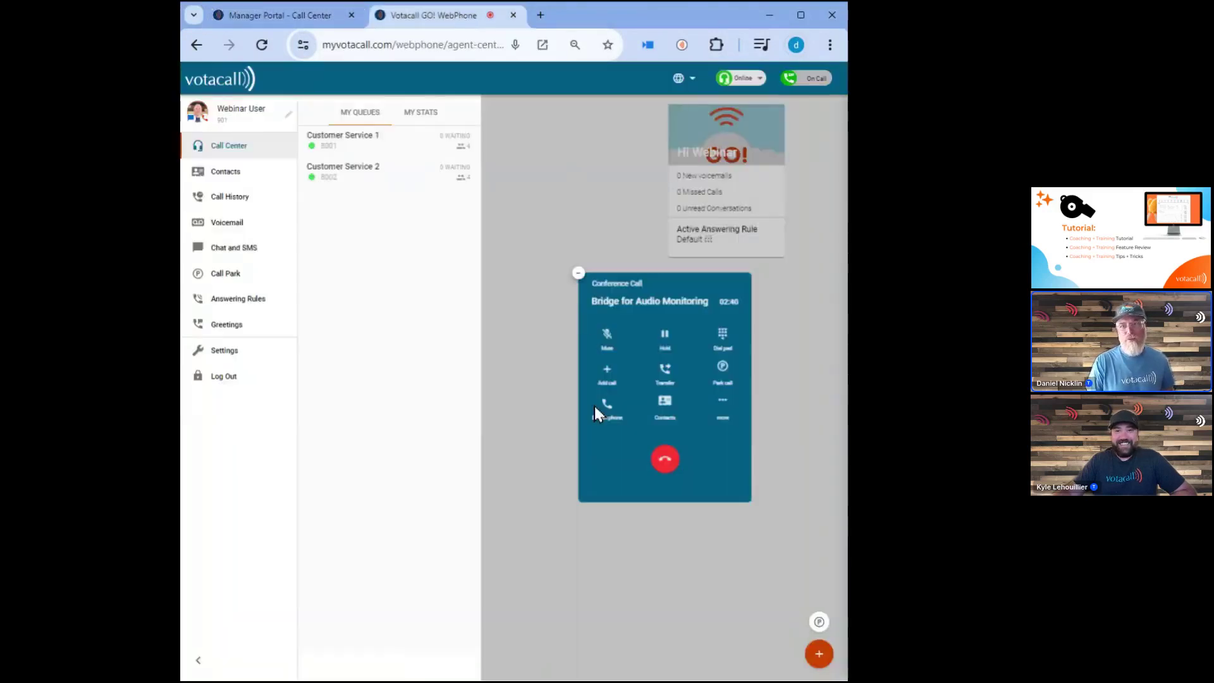
{"action": "left_click", "coordinate": [663, 461]}
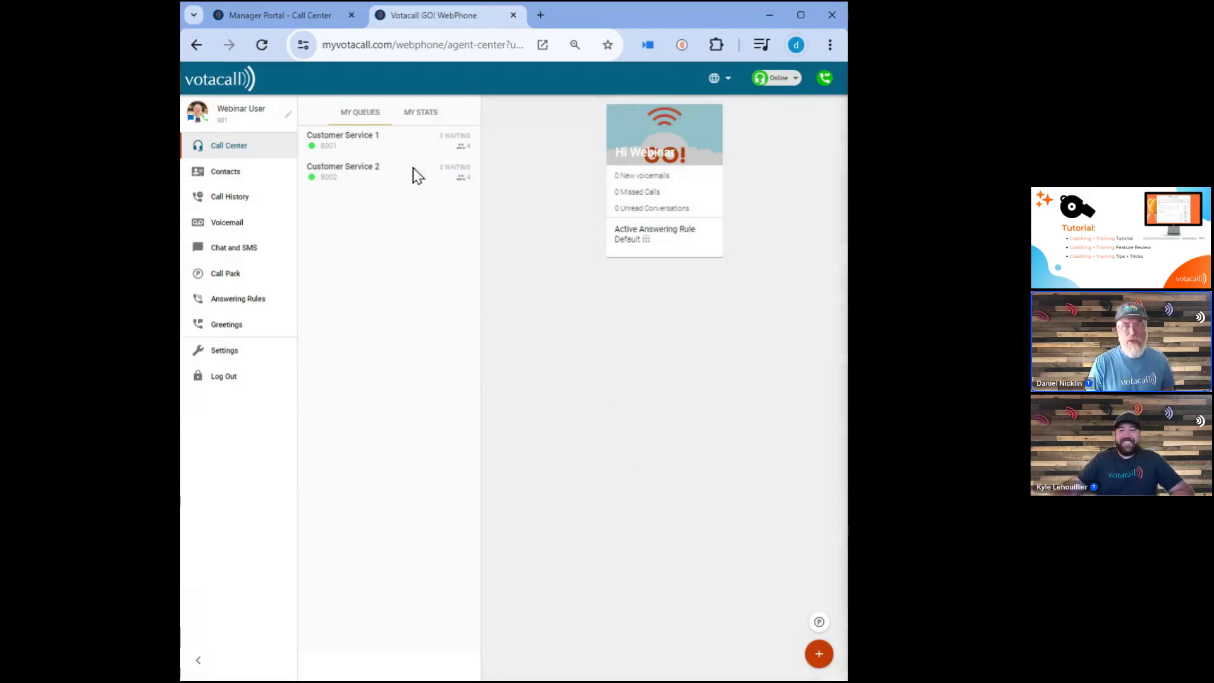
{"action": "left_click", "coordinate": [278, 15]}
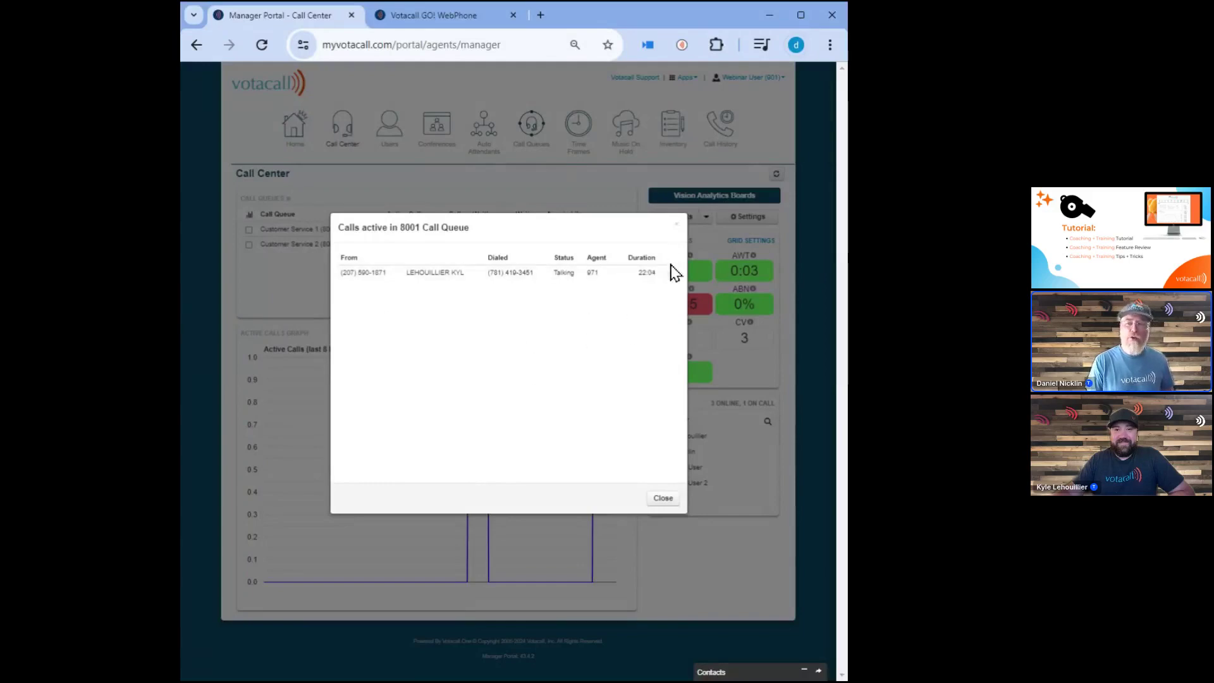
{"action": "left_click", "coordinate": [662, 500]}
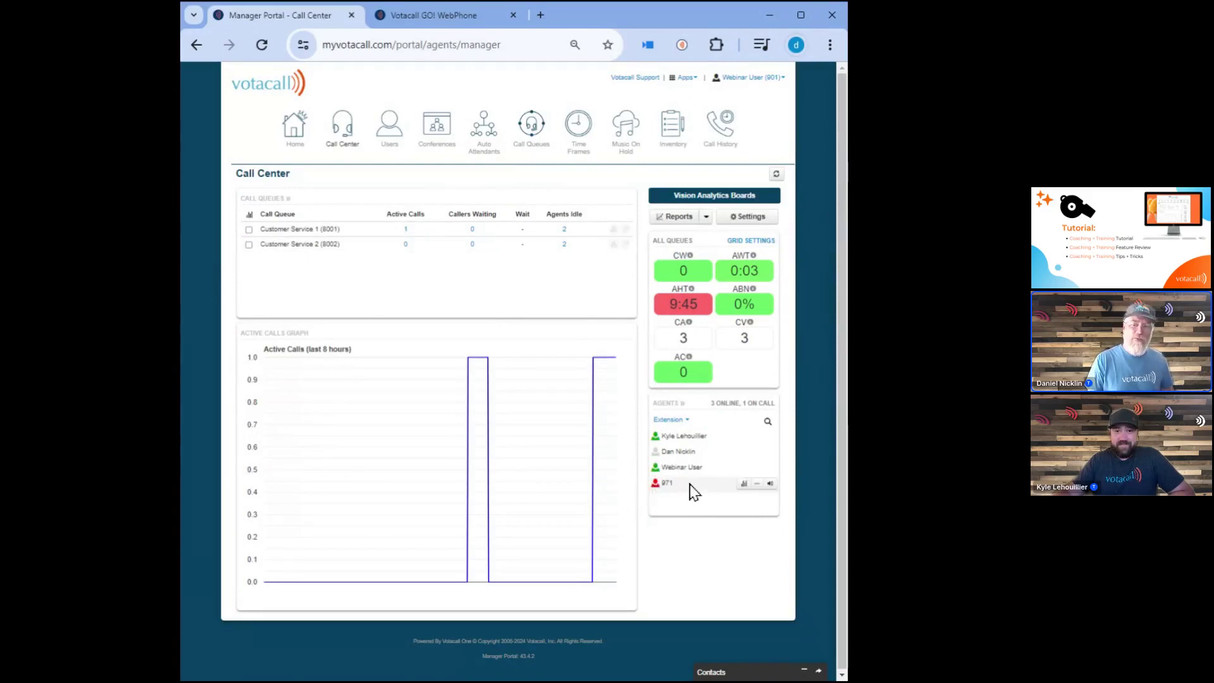
{"action": "mouse_move", "coordinate": [770, 489]}
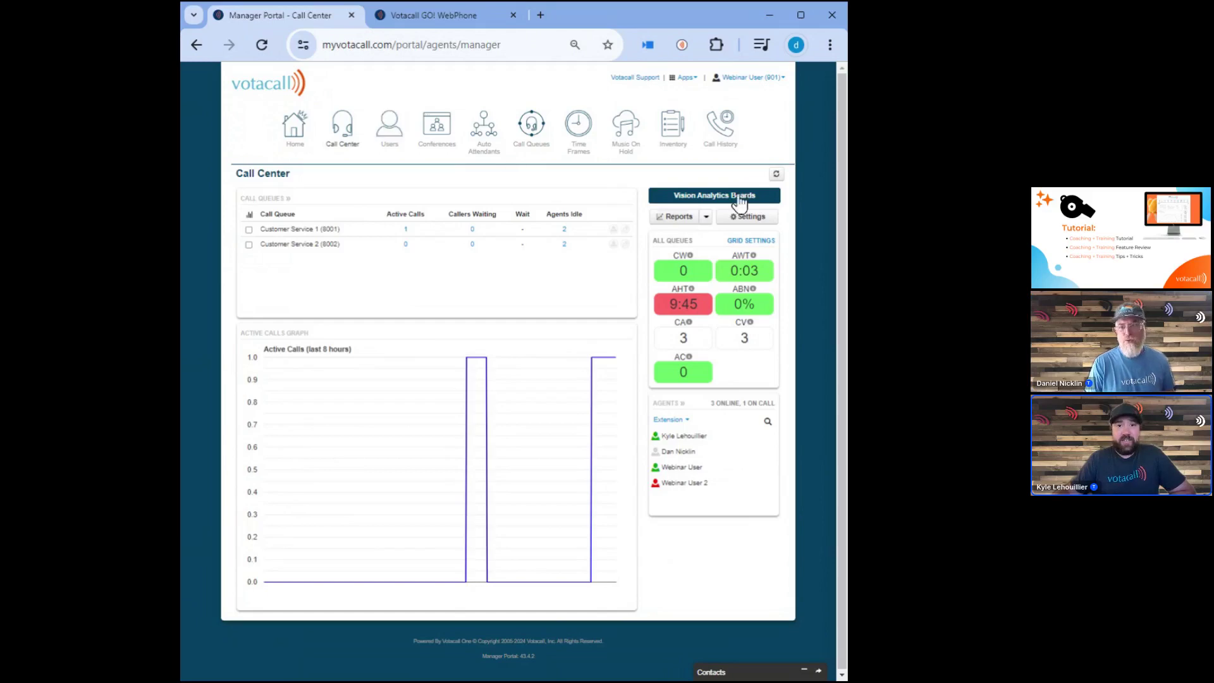
Step: In Call History, open the notes of the 11:47 am audio monitoring call and set disposition Review with reason Good
{"action": "left_click", "coordinate": [719, 131]}
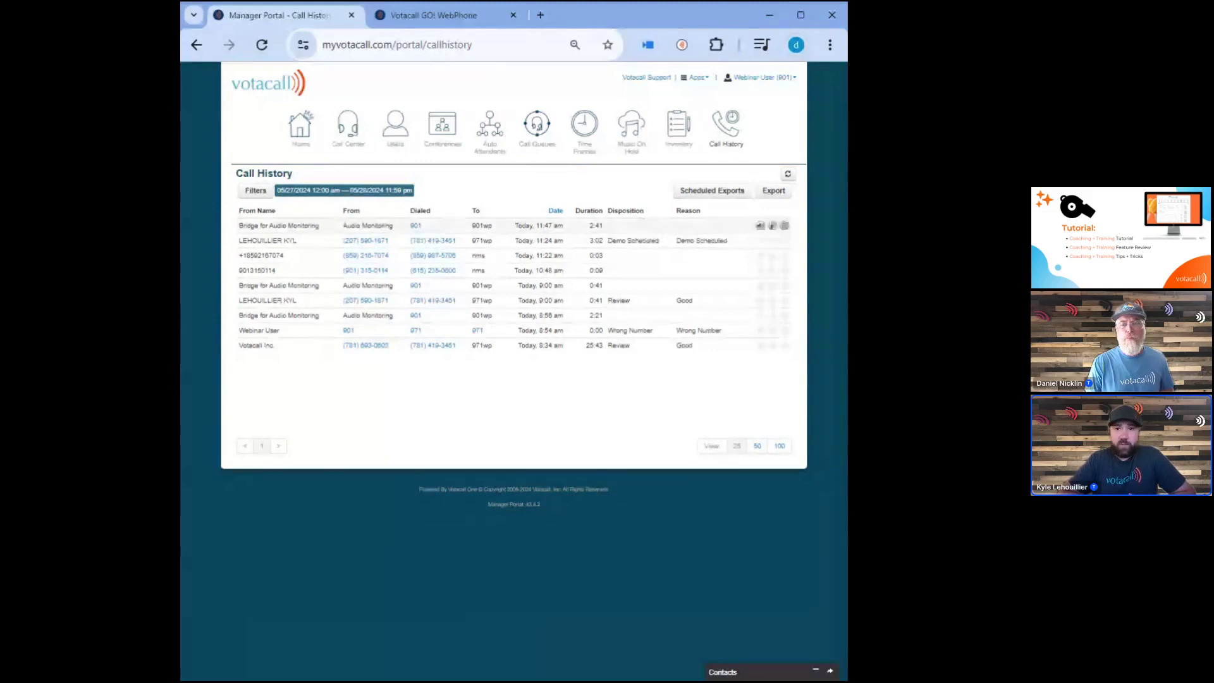
{"action": "left_click", "coordinate": [784, 227]}
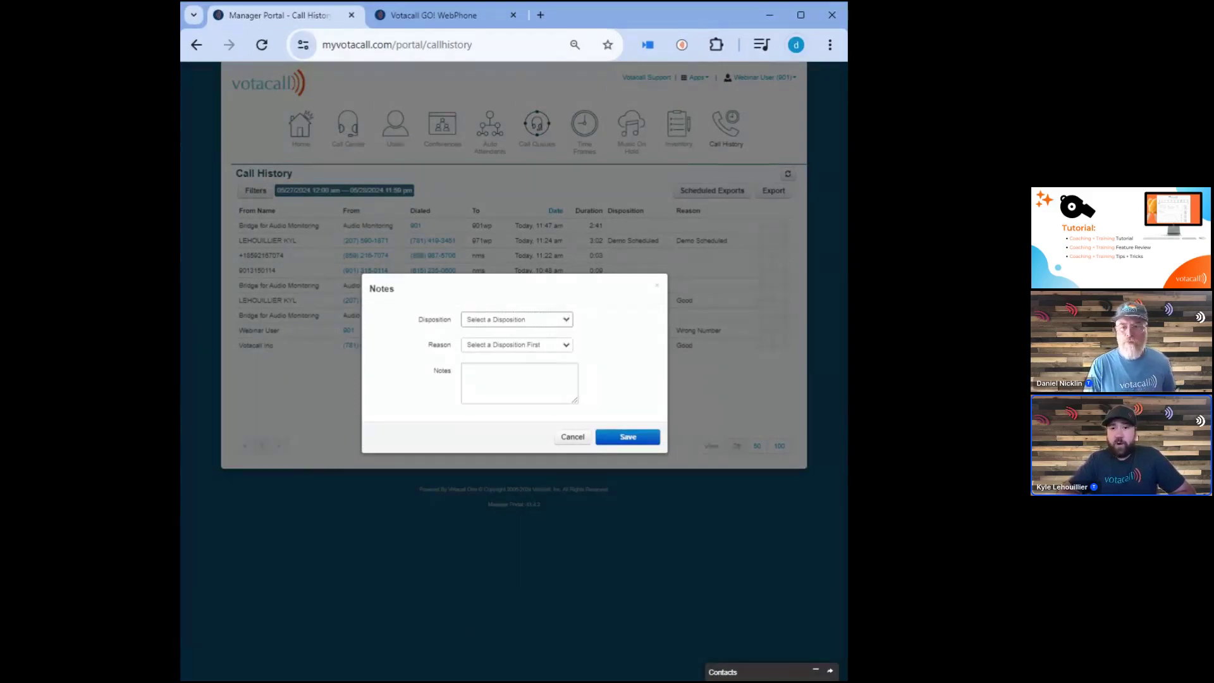
{"action": "left_click", "coordinate": [533, 399]}
{"action": "left_click", "coordinate": [567, 348]}
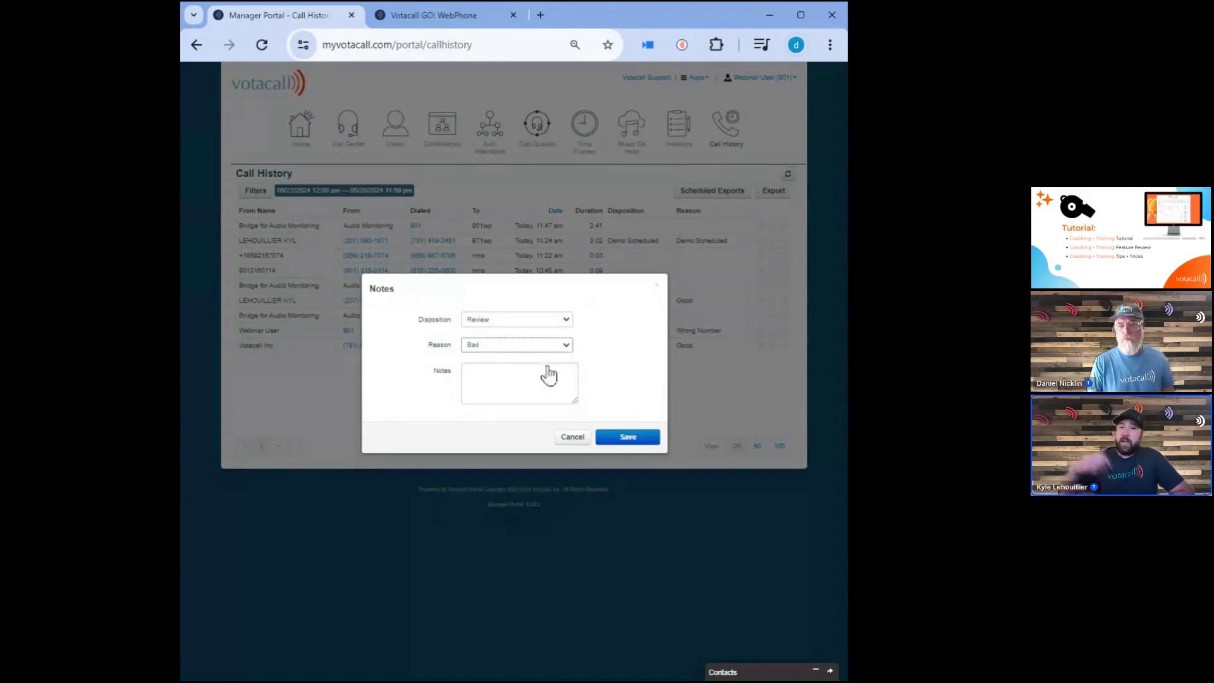
{"action": "left_click", "coordinate": [503, 372]}
Step: Enter a note about listening in on the agent for the webinar, save it, and refresh the call history
{"action": "left_click", "coordinate": [503, 371]}
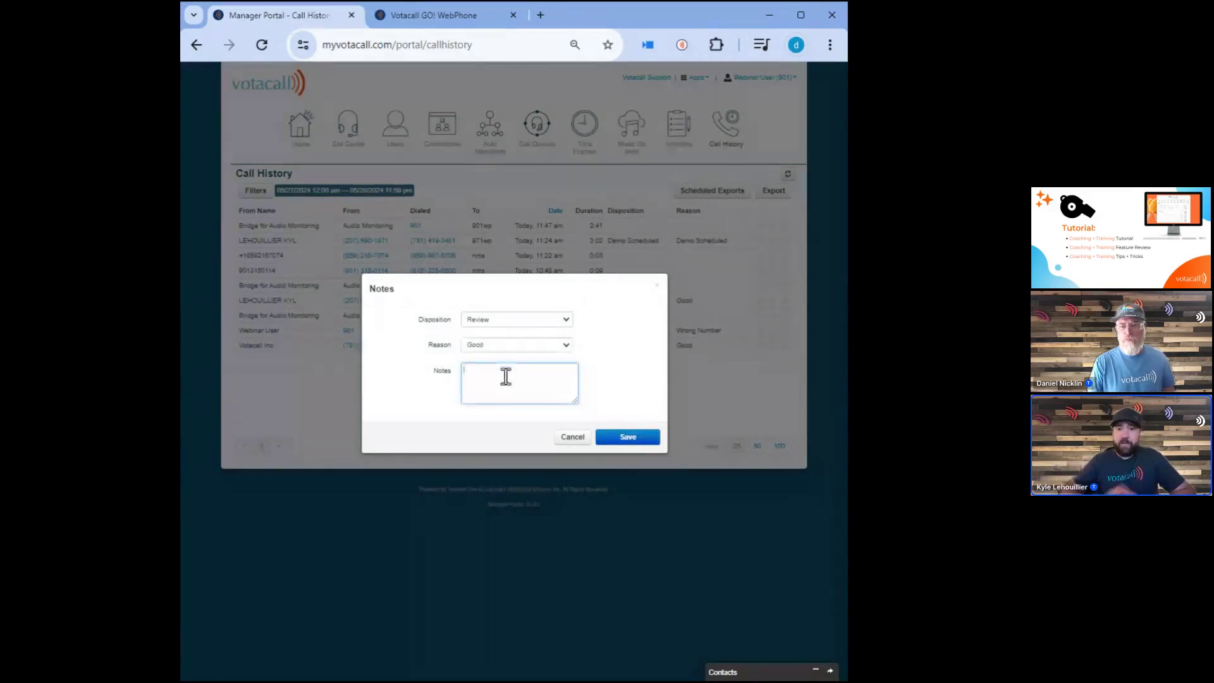
{"action": "type", "text": "I"}
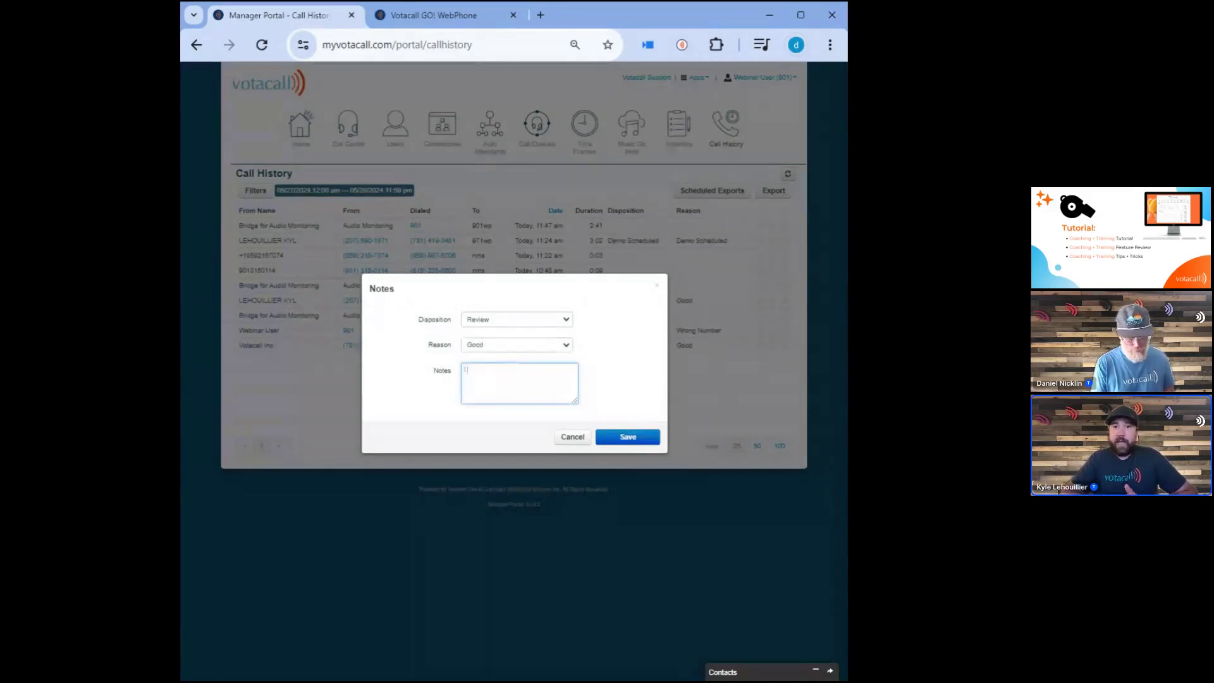
{"action": "type", "text": " aisten"}
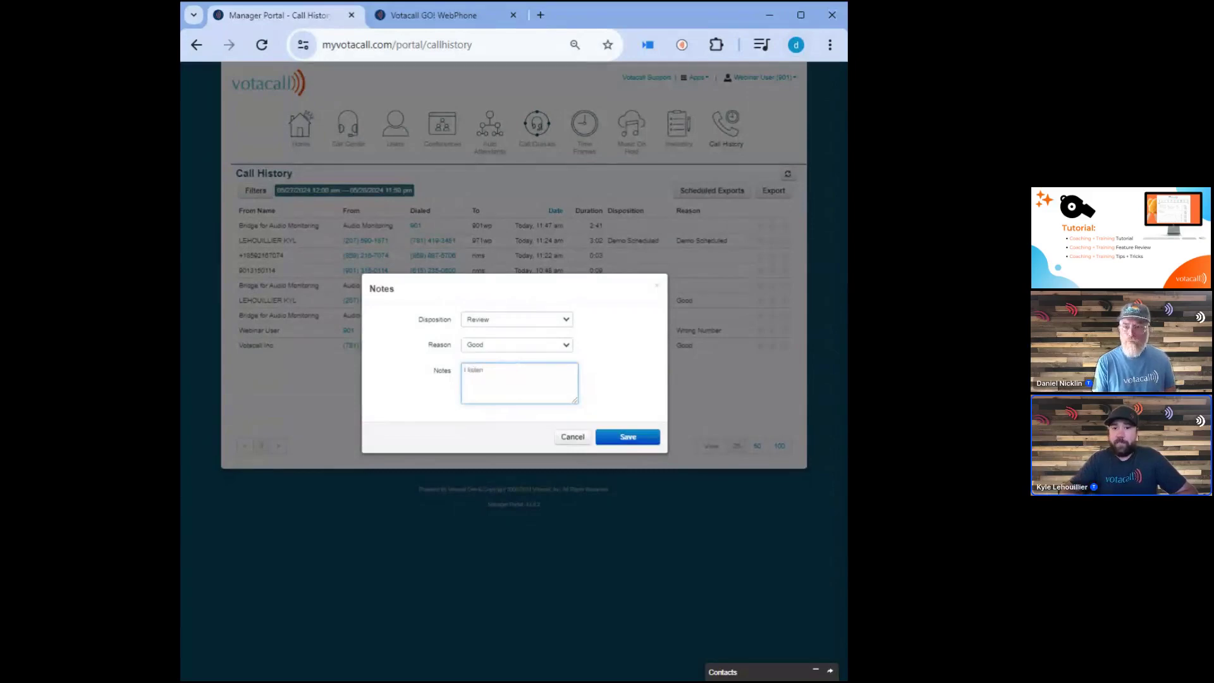
{"action": "type", "text": "ed in o"}
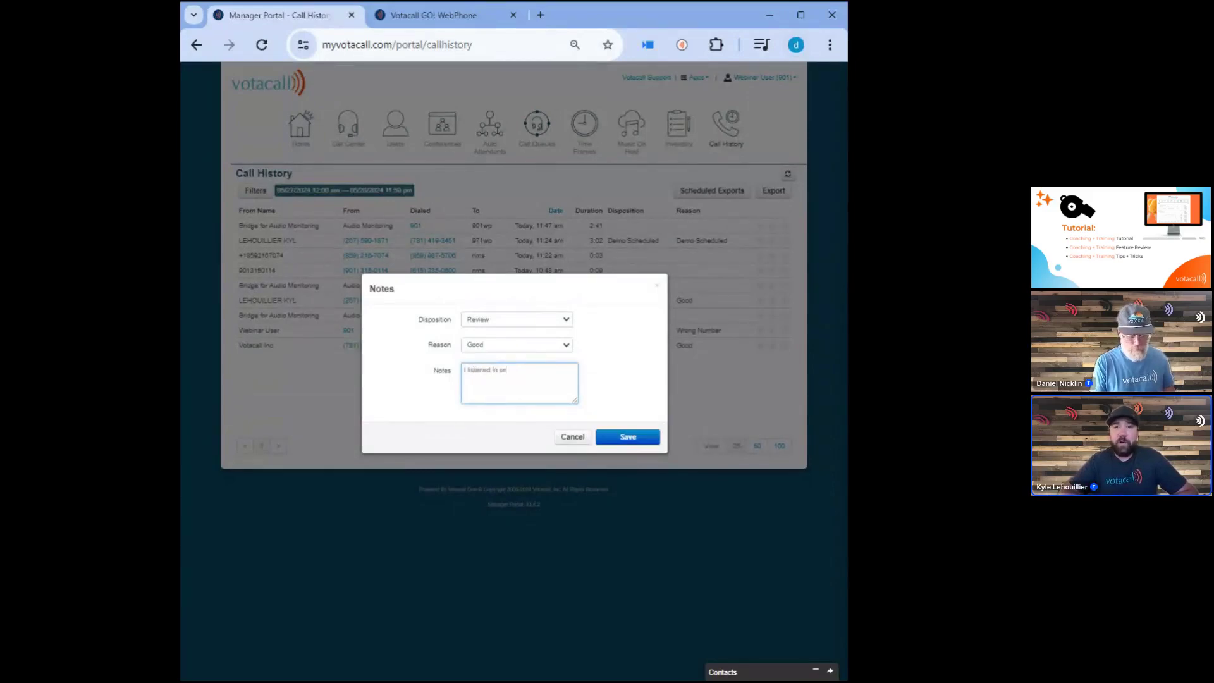
{"action": "type", "text": "n Kyle for the webinar"}
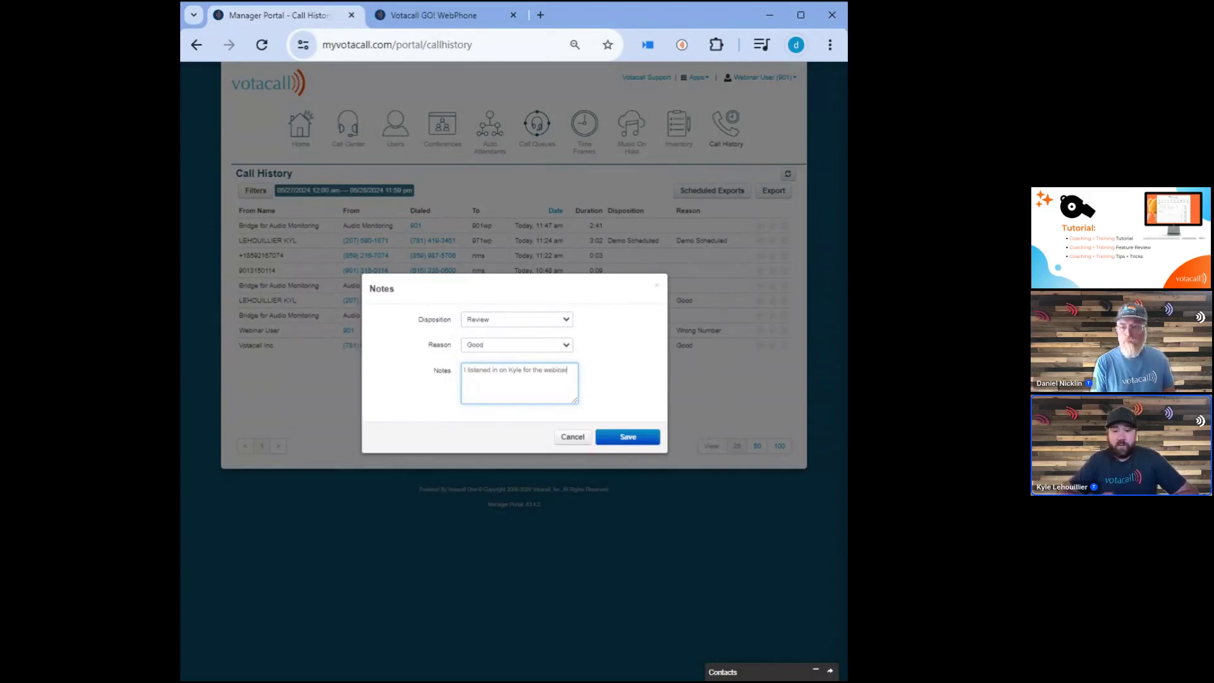
{"action": "left_click", "coordinate": [630, 448]}
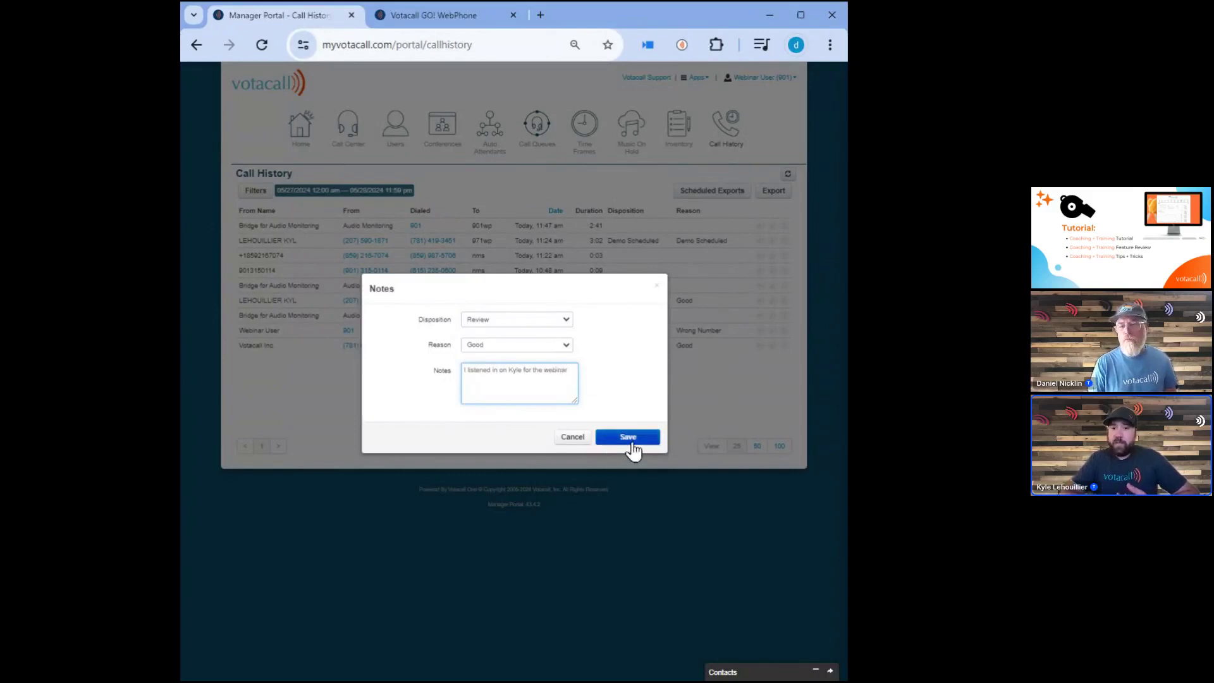
{"action": "left_click", "coordinate": [631, 442]}
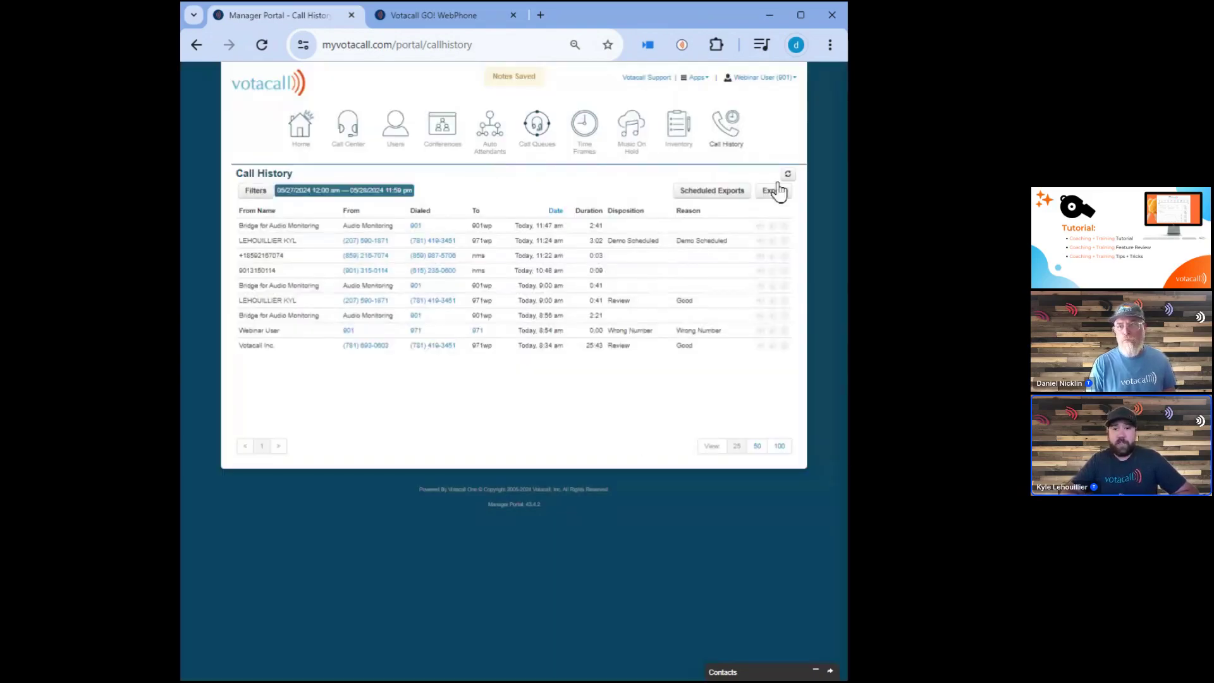
{"action": "left_click", "coordinate": [789, 175]}
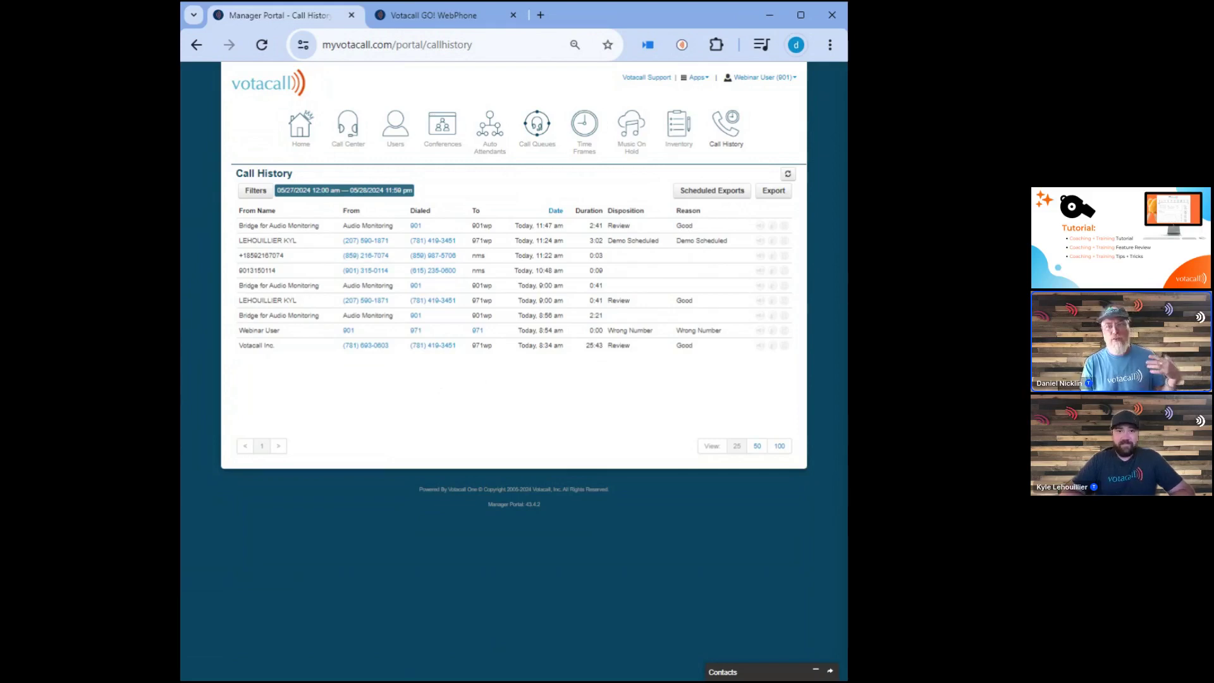
Step: Revisit the Home and Call Center pages and return to Call History
{"action": "left_click", "coordinate": [297, 130]}
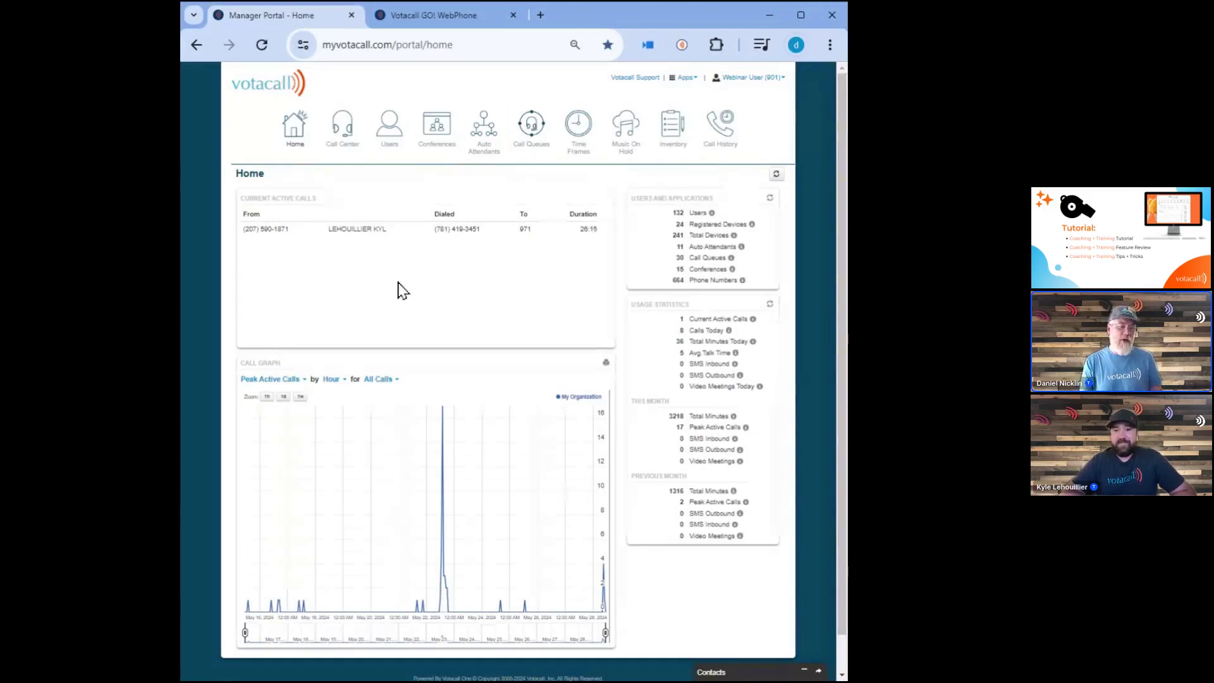
{"action": "left_click", "coordinate": [340, 133]}
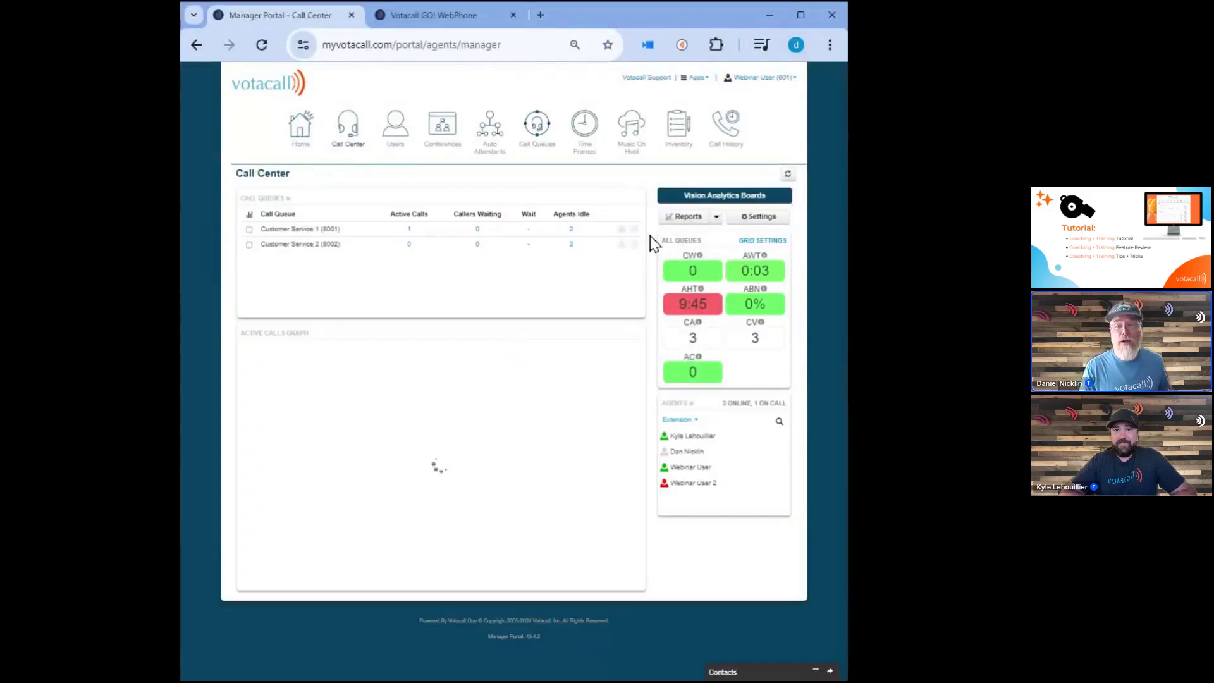
{"action": "left_click", "coordinate": [725, 127]}
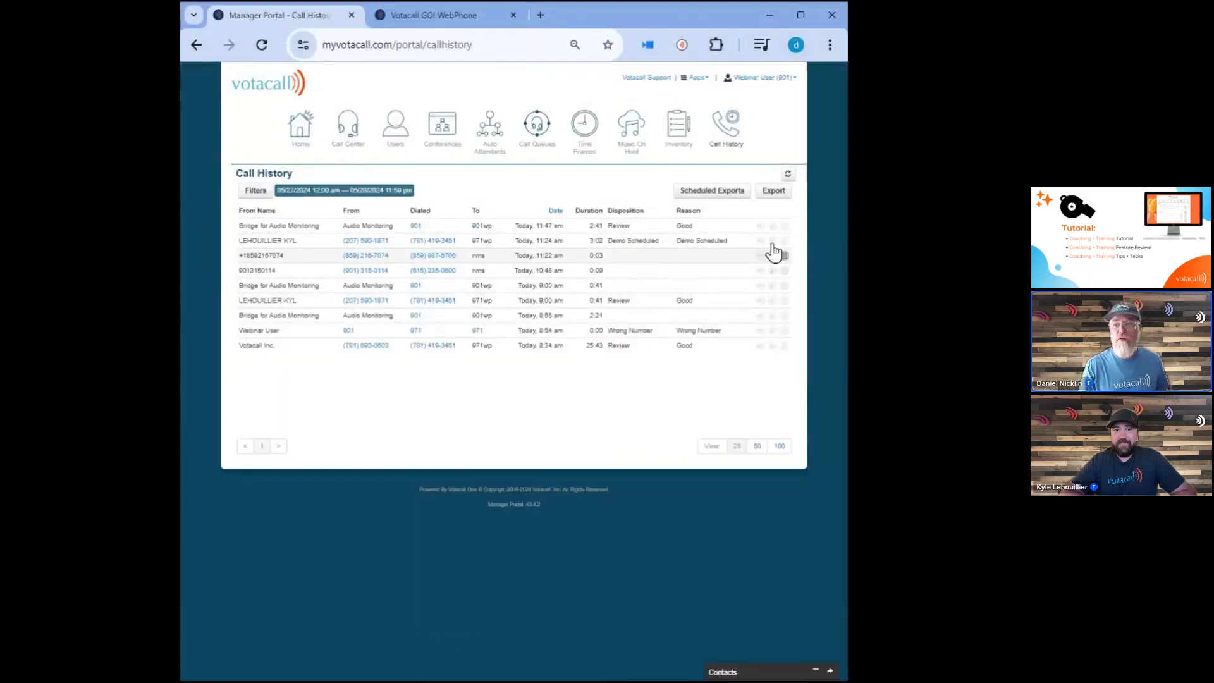